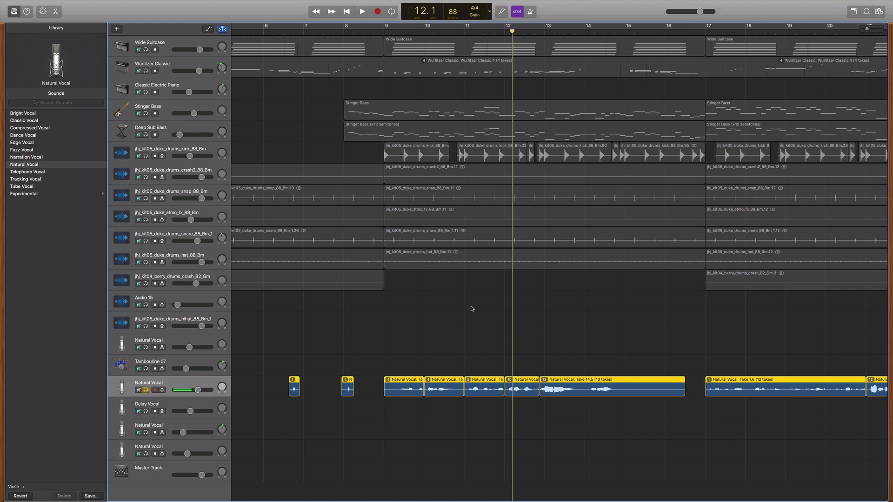
Turn off monitoring on the Natural Vocal track and extend its Take 14.5 region to bar 17
click(178, 384)
click(146, 391)
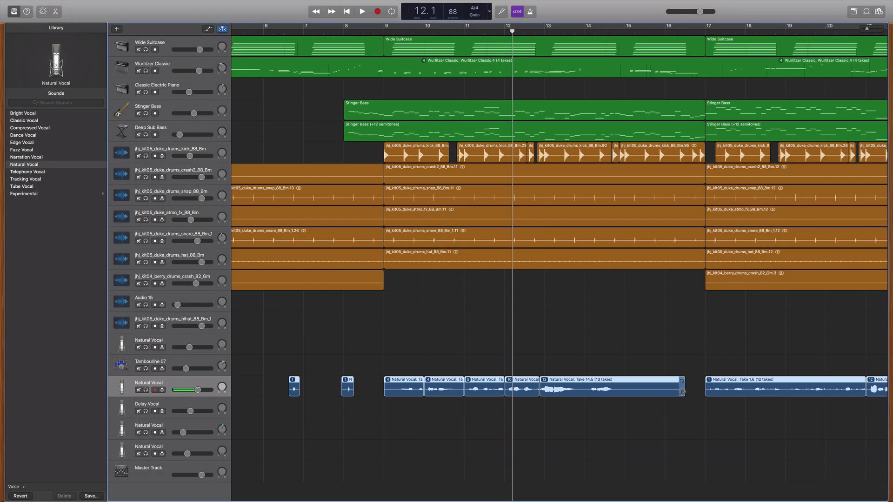
drag(685, 390, 703, 389)
Clear the region selection and solo the Natural Vocal track
click(670, 414)
click(628, 418)
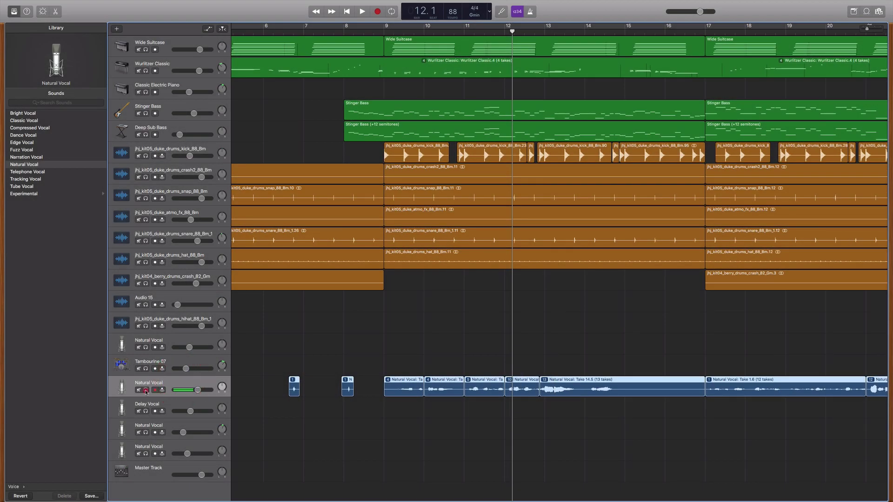
click(146, 390)
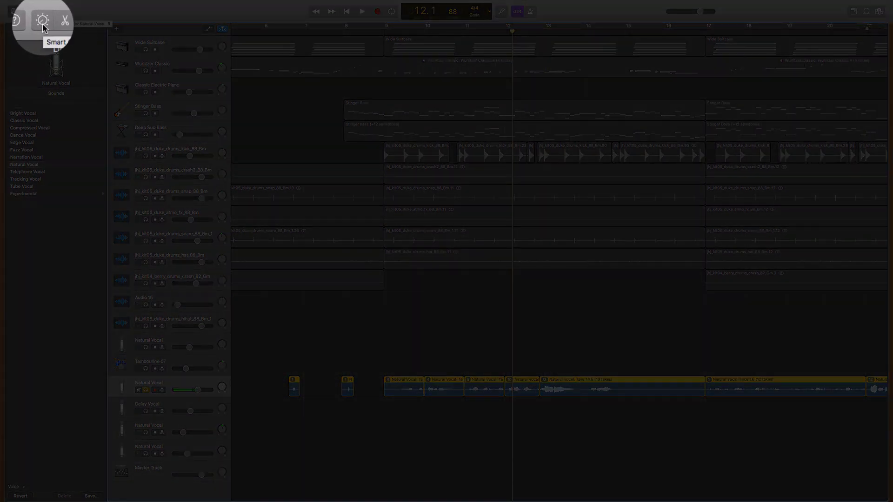
Show the Natural Vocal track's Smart Controls EQ graph, revealing its low cut below about 100 Hz
click(42, 11)
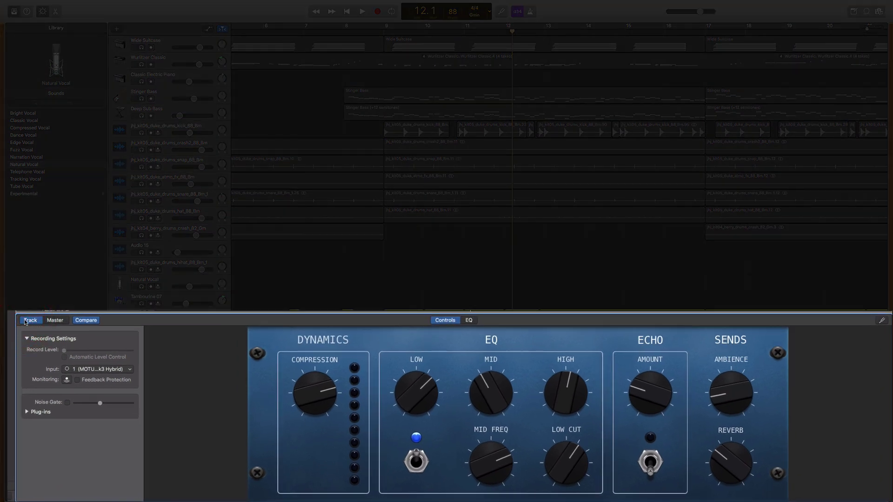
click(447, 320)
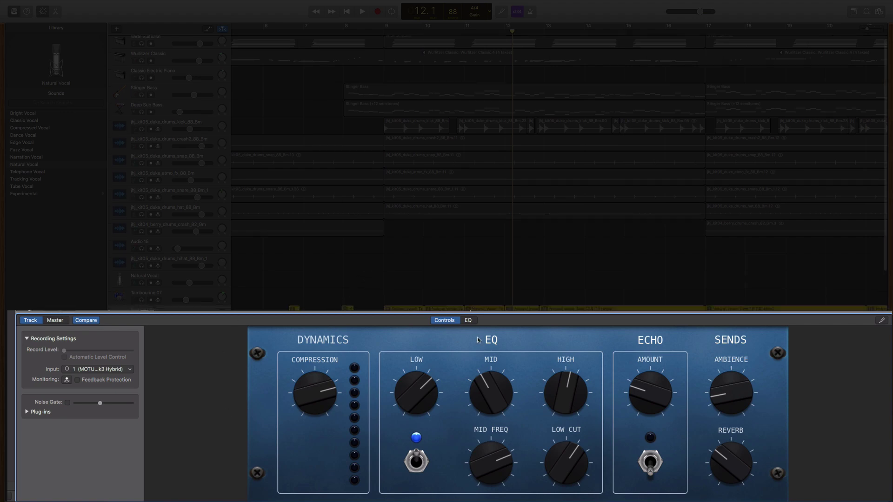
click(469, 320)
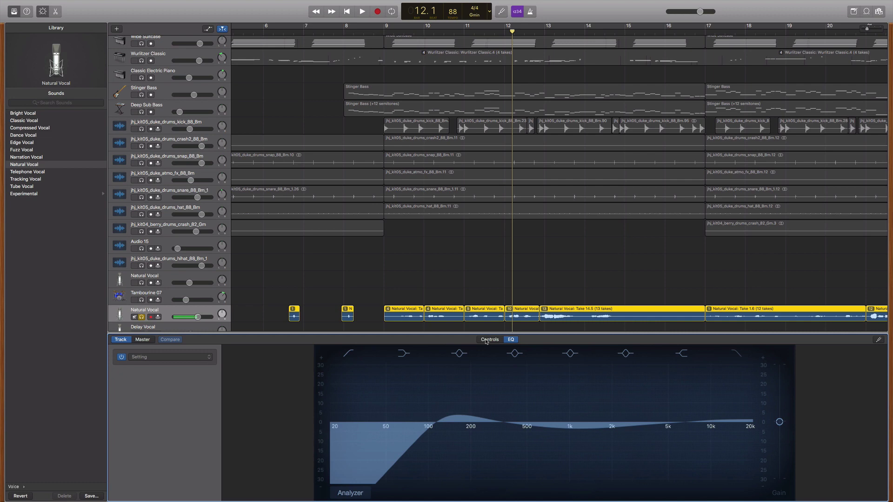
Enable the vocal Noise Gate and sweep its threshold between -100 and -15 dB, settling near -48 dB
click(445, 320)
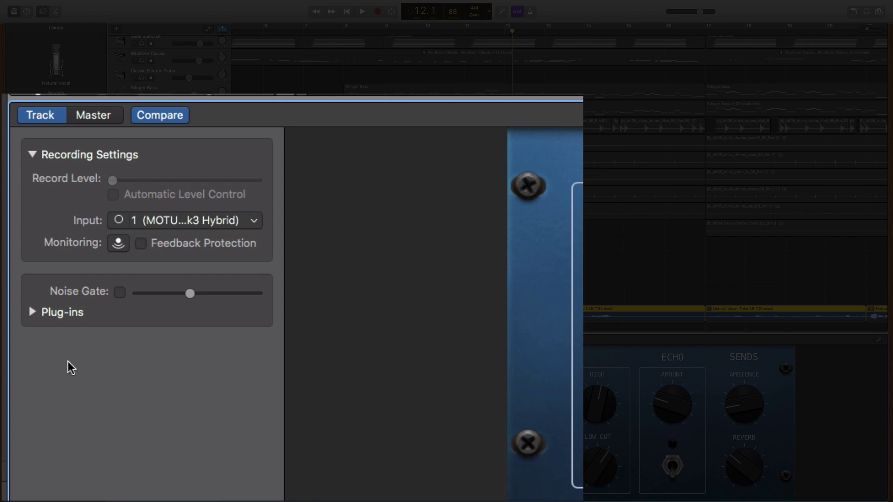
click(120, 293)
drag(185, 292, 126, 297)
drag(135, 297, 280, 295)
mouse_move(259, 297)
mouse_down()
mouse_move(186, 297)
mouse_move(195, 301)
mouse_up()
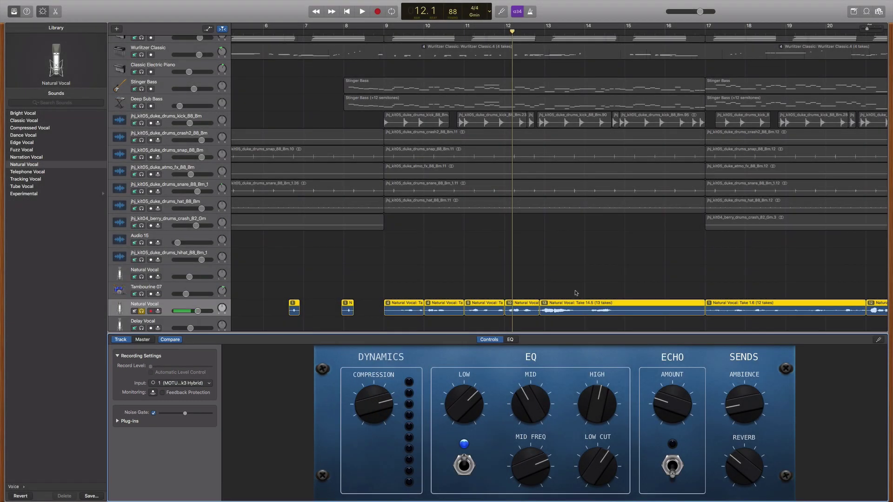
Disable the vocal Noise Gate and play the passage to hear the ungated vocal
click(154, 413)
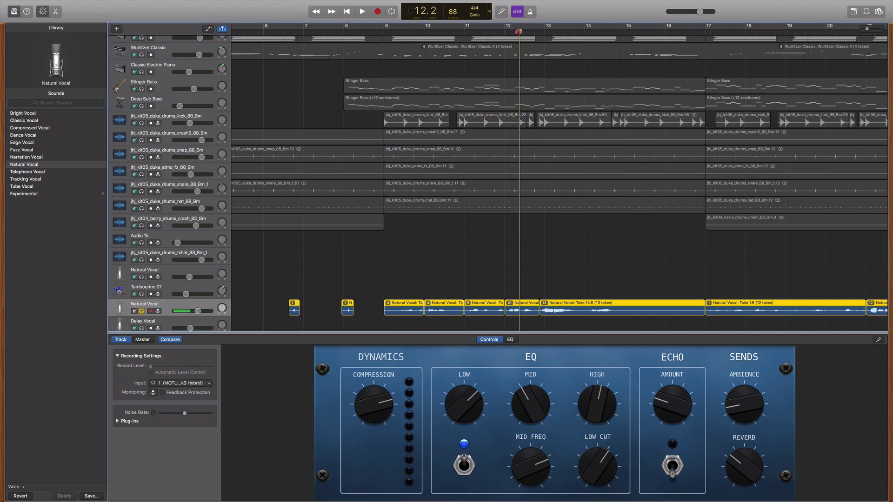
click(514, 31)
key(space)
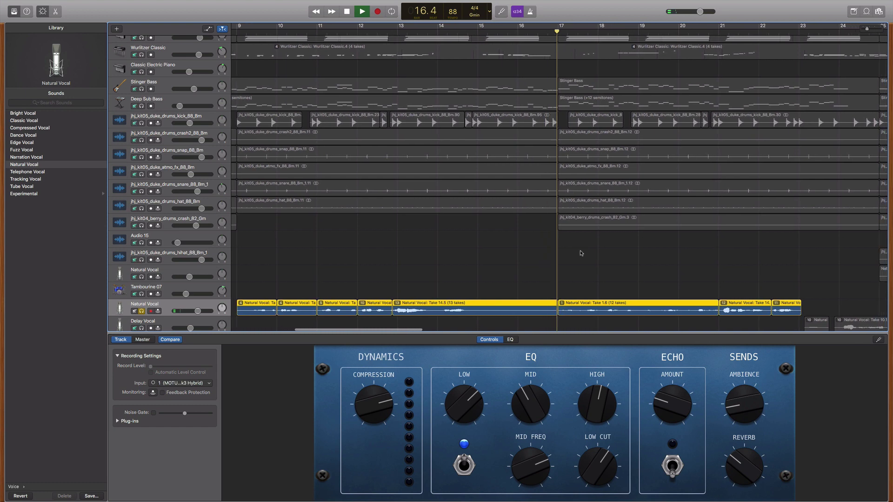
key(space)
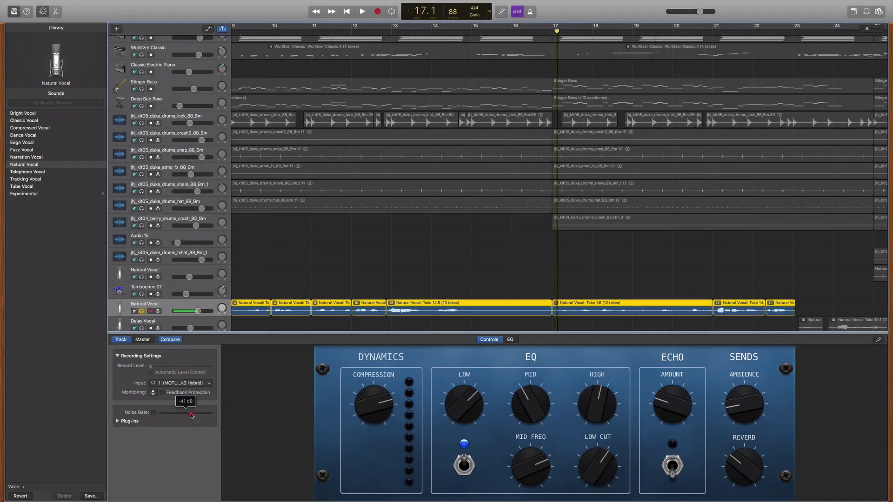
Re-enable the vocal Noise Gate and raise its threshold from -35 dB to -28 dB
click(189, 412)
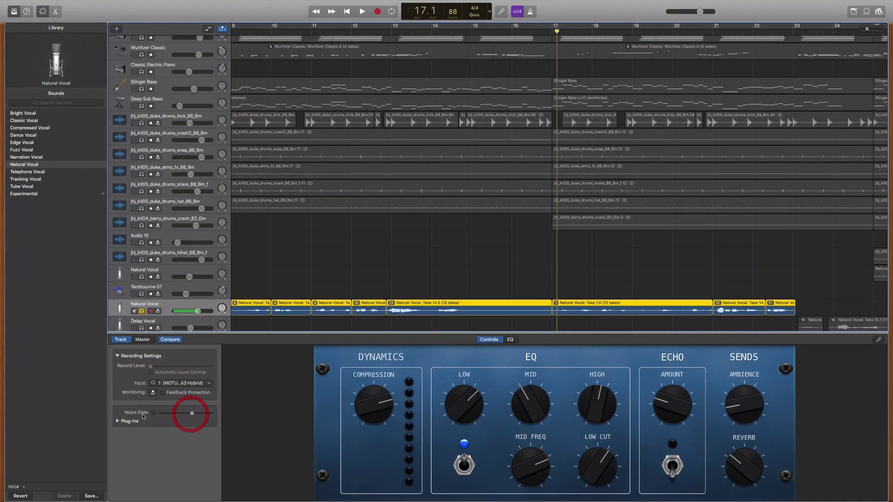
click(154, 413)
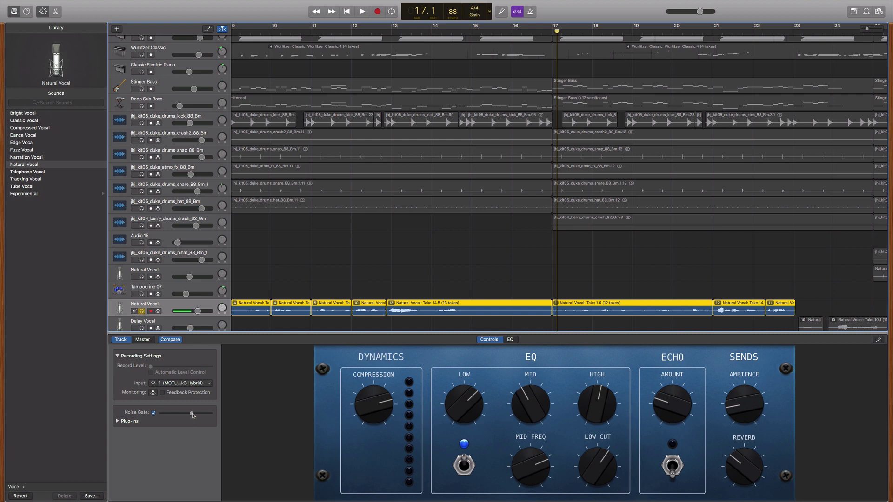
click(194, 414)
drag(196, 415, 199, 414)
Play from about bar 10 and raise the gate threshold to about -17 dB
click(303, 27)
key(space)
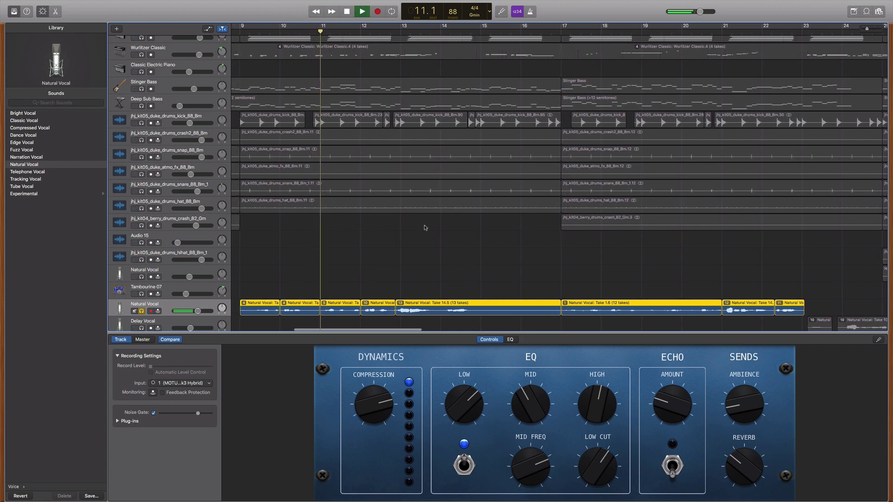
scroll(443, 240, left, 3)
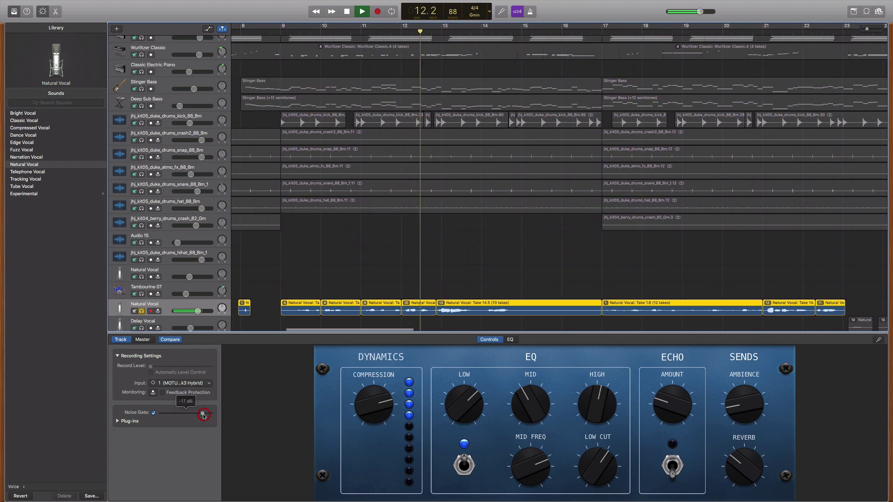
drag(198, 413, 203, 415)
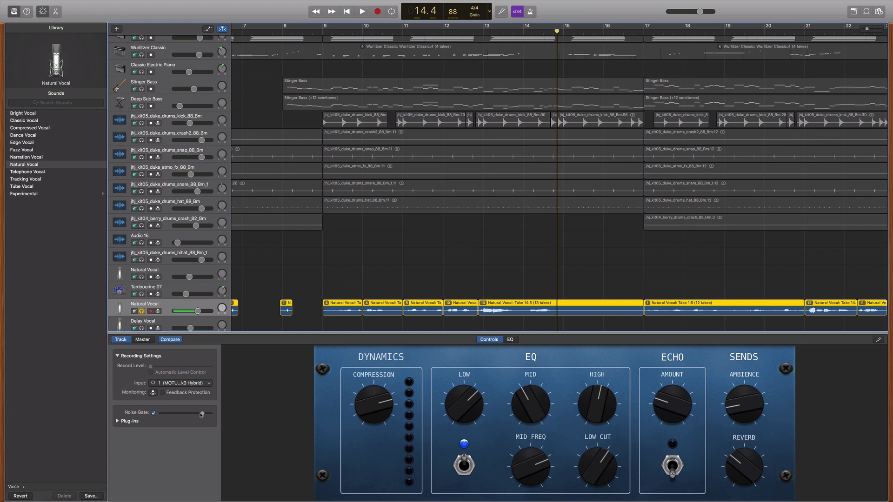
Lower the vocal gate threshold and audition it from bar 11 and bar 16
drag(203, 414, 176, 414)
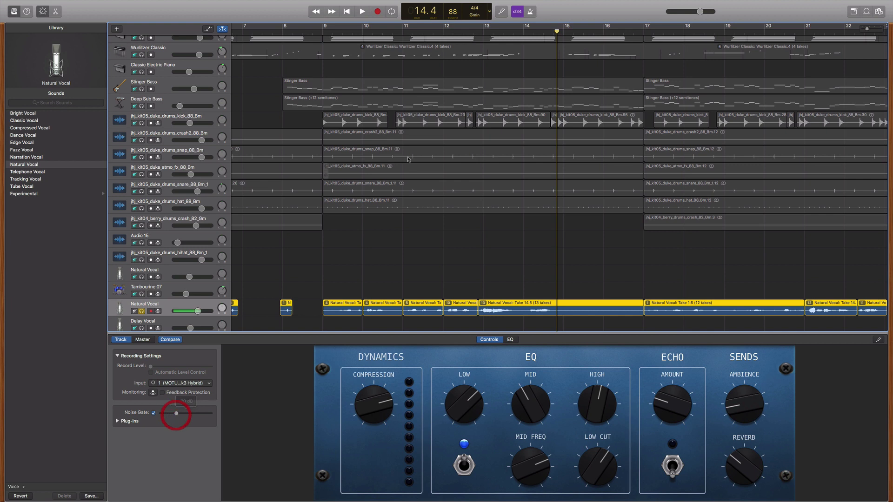
click(413, 28)
key(space)
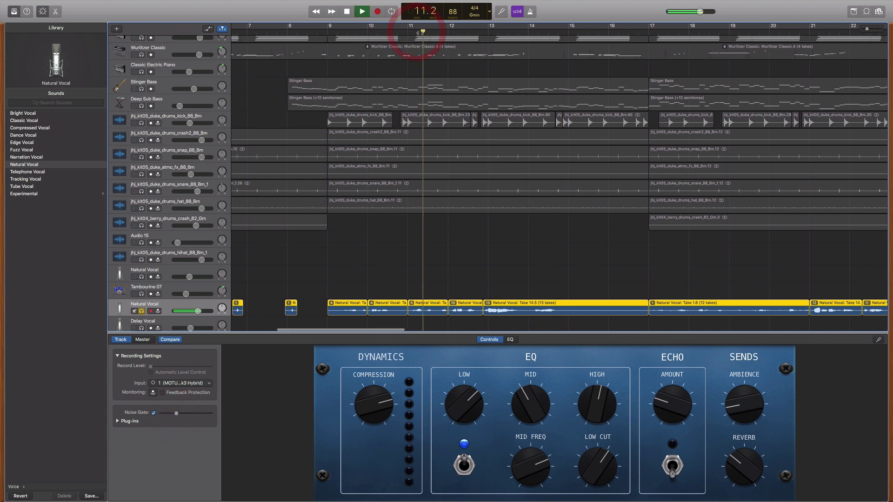
scroll(480, 200, left, 2)
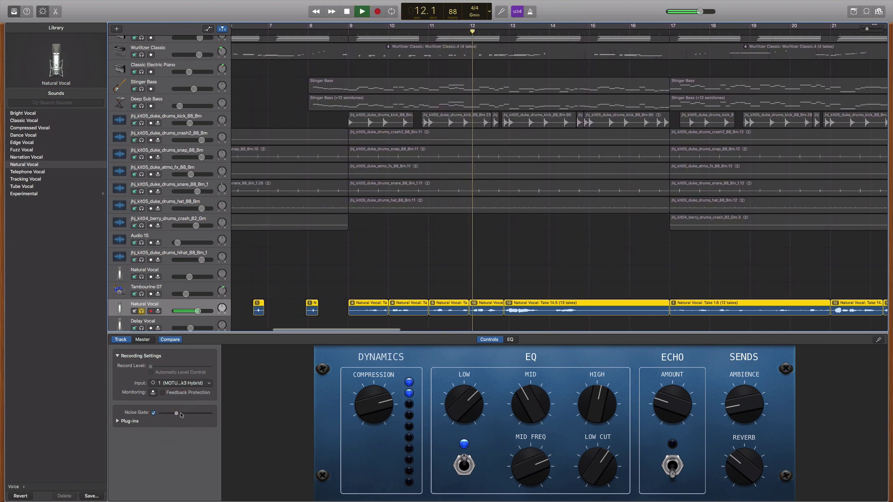
scroll(487, 269, left, 2)
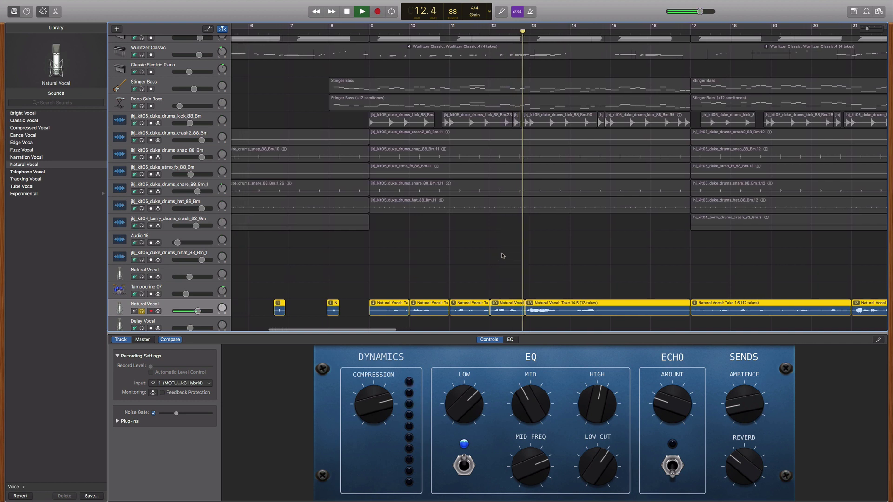
scroll(505, 255, right, 2)
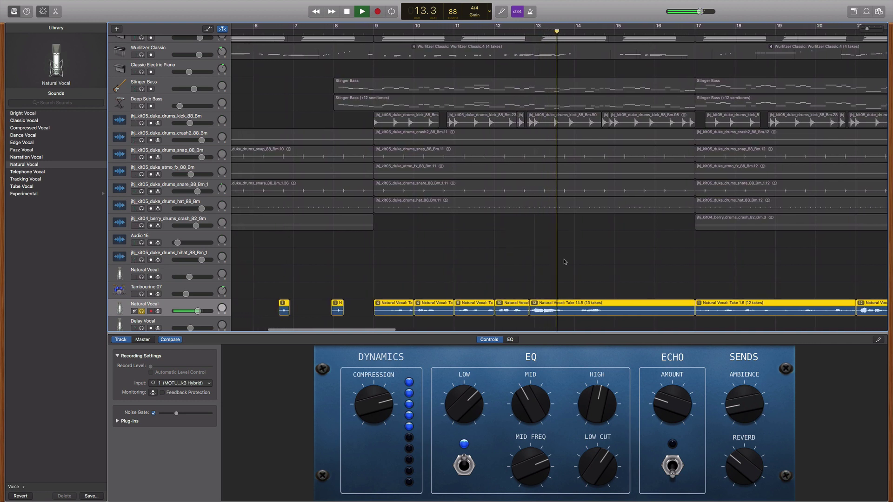
key(space)
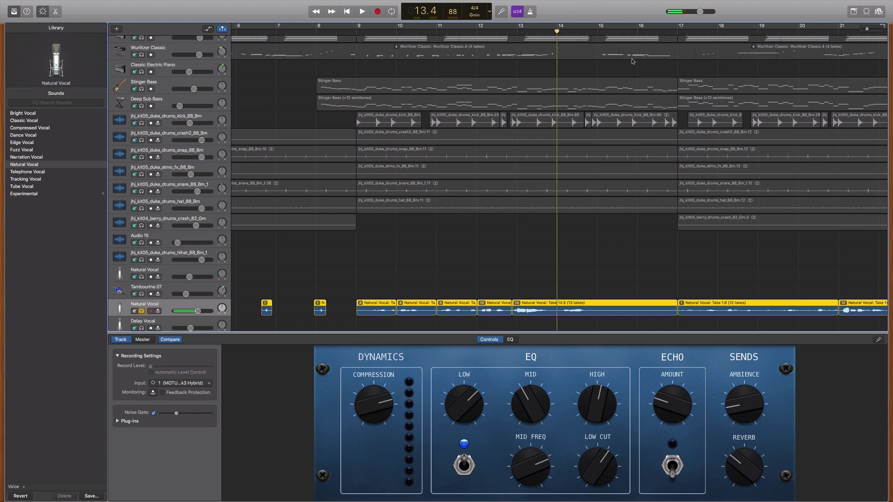
click(635, 30)
key(space)
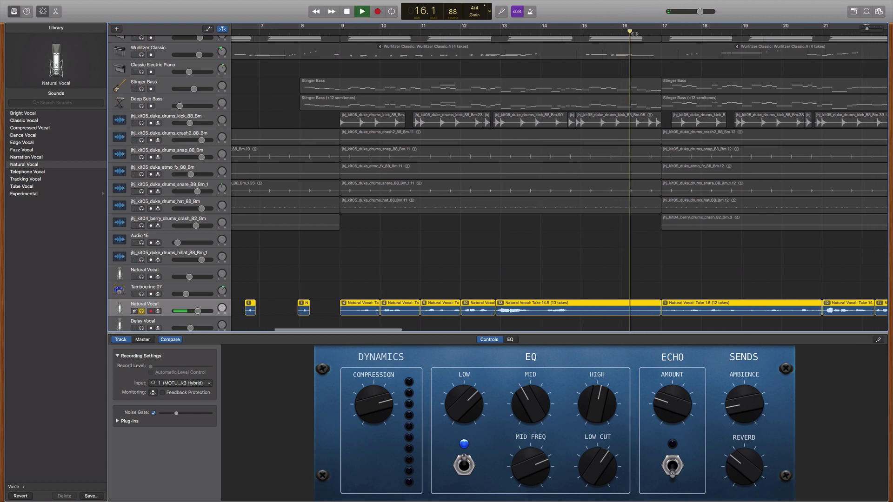
key(space)
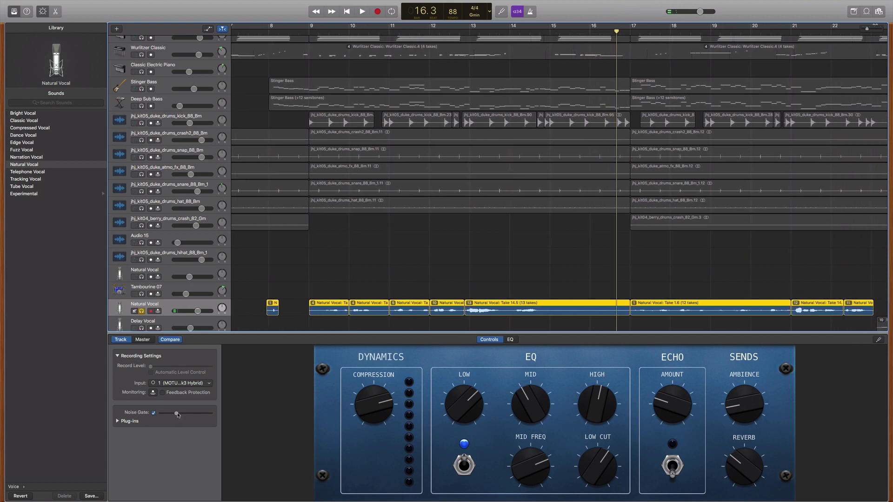
Raise the gate threshold to about -52 dB, then near -42 dB, replaying from bar 15
drag(177, 413, 185, 413)
click(585, 31)
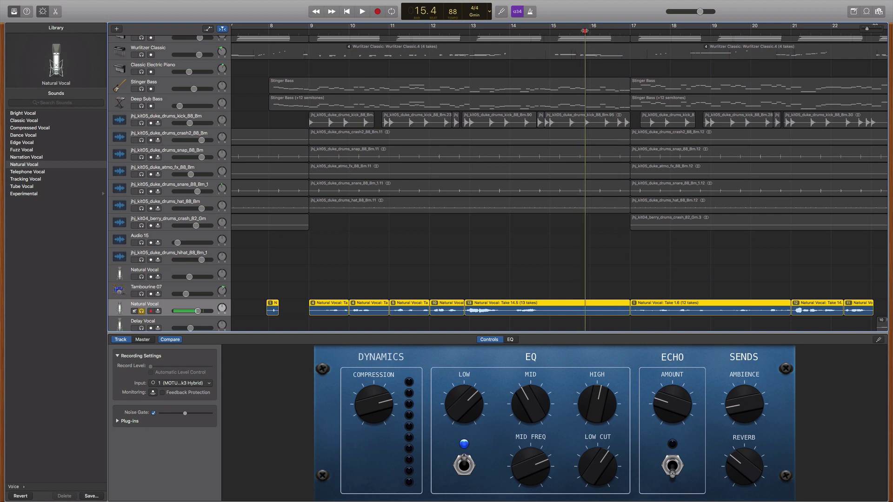
key(space)
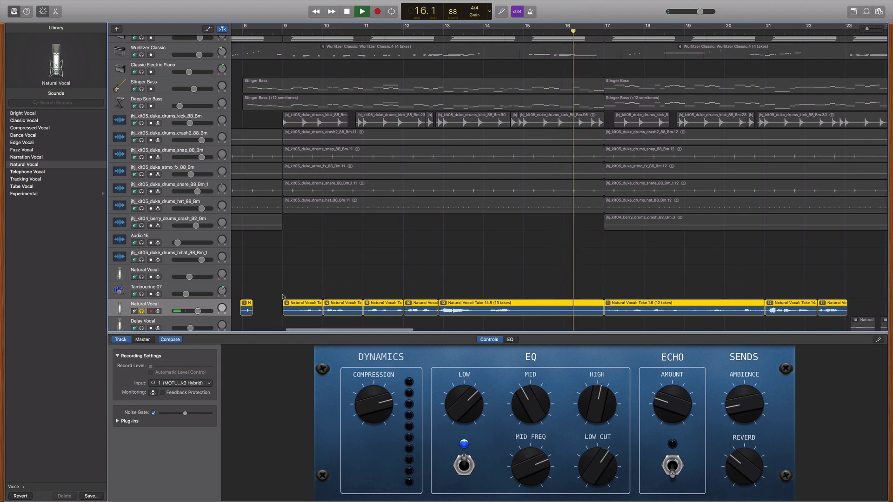
key(space)
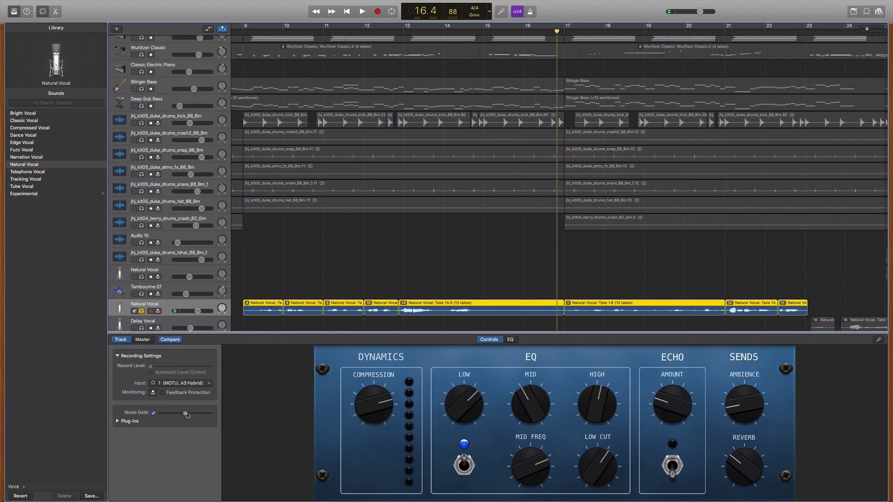
drag(190, 415, 190, 414)
click(517, 29)
key(space)
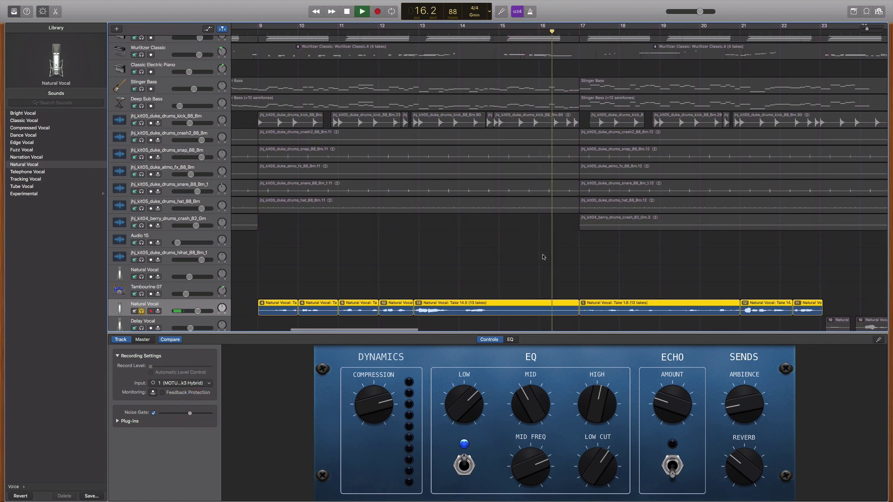
key(space)
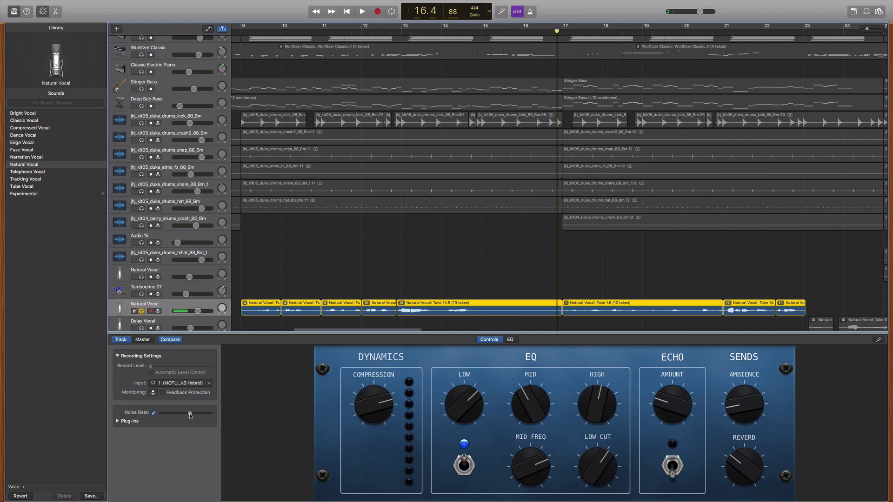
Nudge the vocal gate threshold to -41 dB and replay from about bar 15
drag(190, 413, 195, 413)
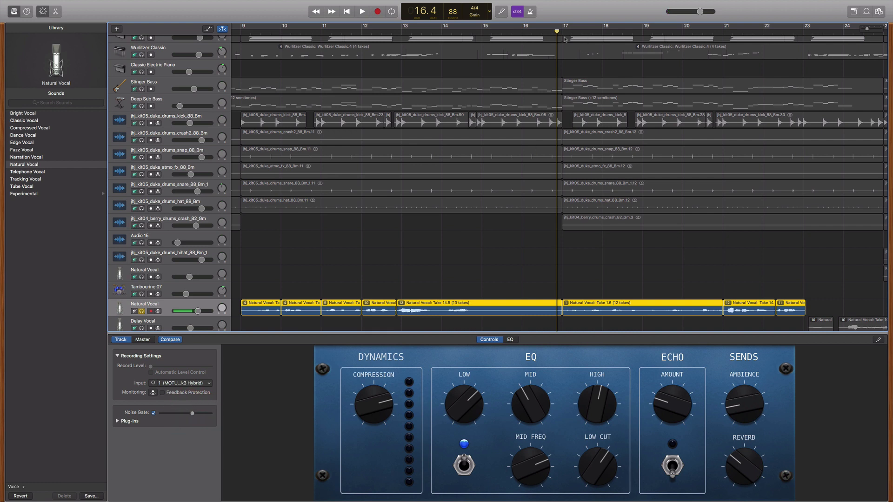
click(517, 31)
key(space)
scroll(535, 140, left, 1)
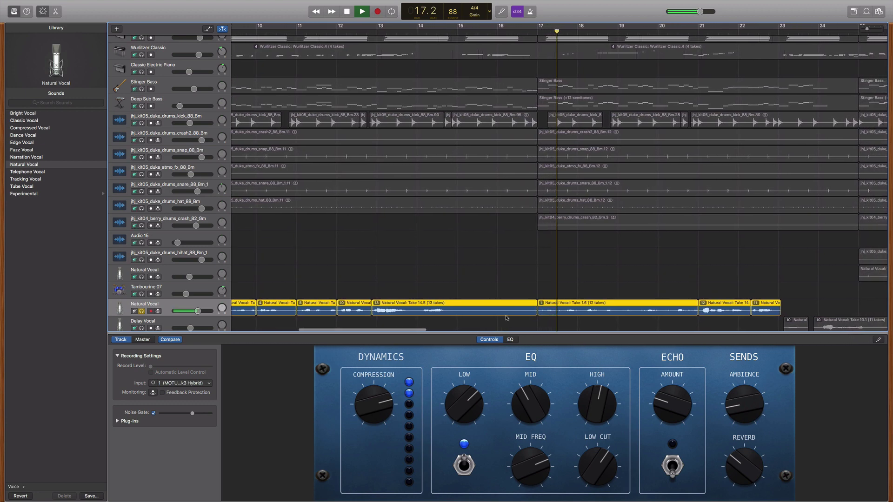
Replay the vocal from around bar 16 to judge the -41 dB gate threshold
key(space)
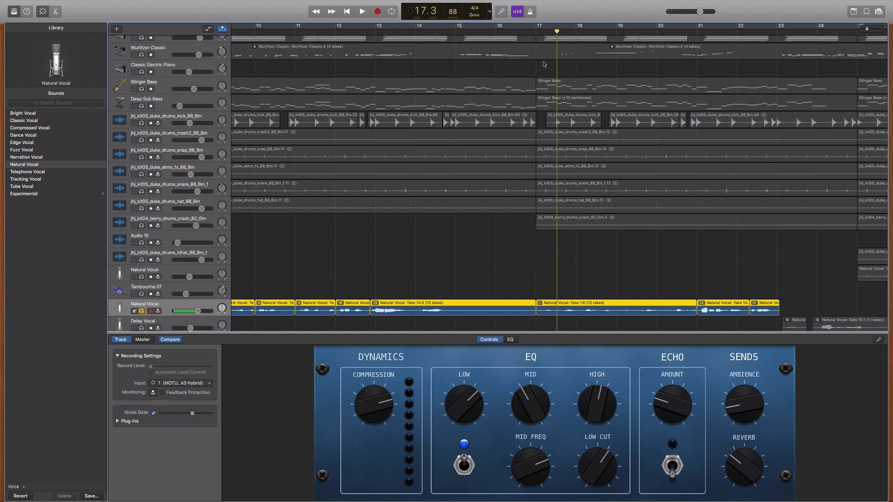
click(526, 29)
key(space)
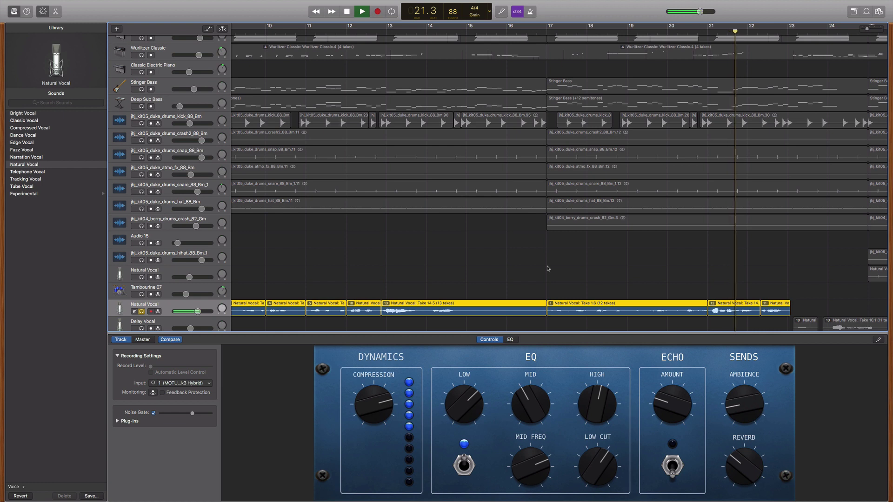
key(space)
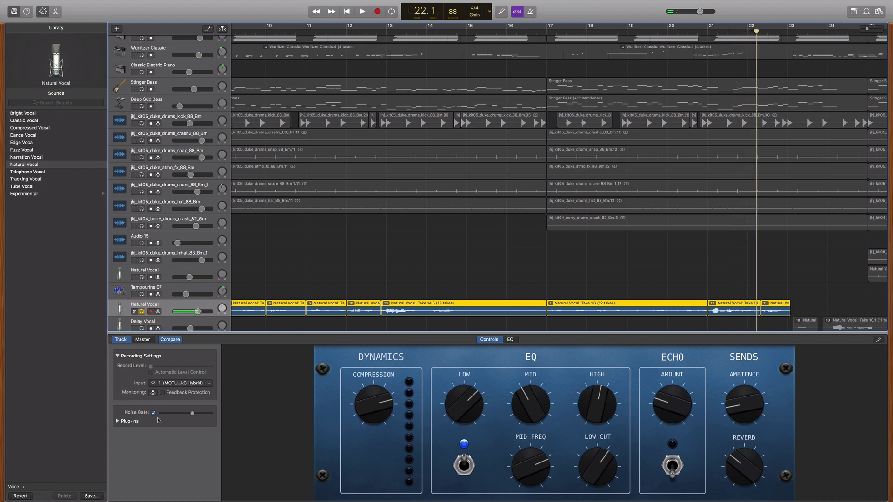
Select the snare drum track, turn off vocal monitoring, and play the snare from bar 9
click(211, 151)
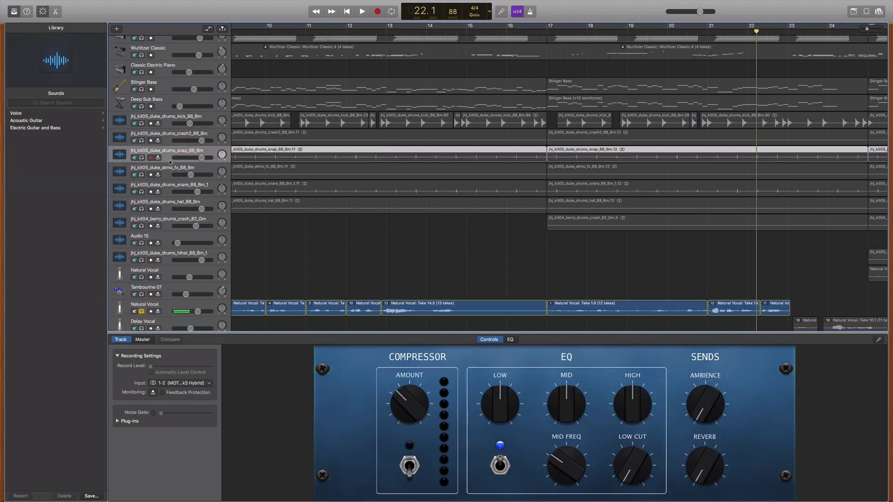
click(143, 158)
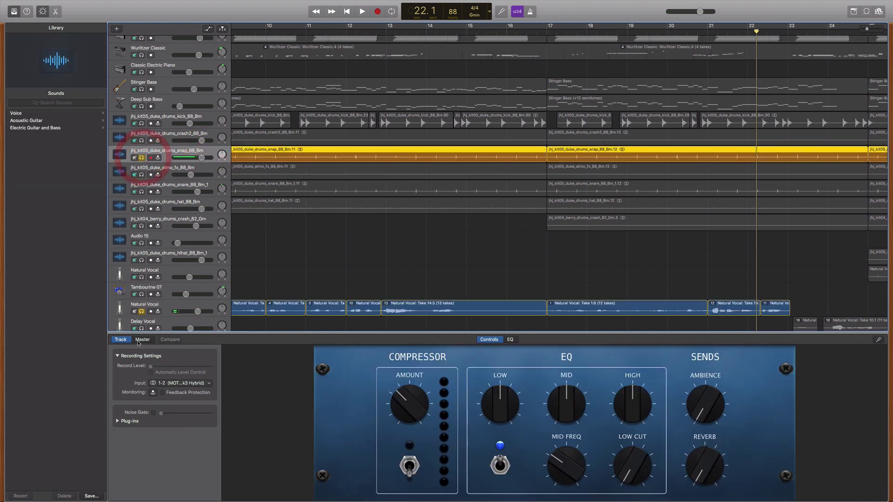
click(142, 311)
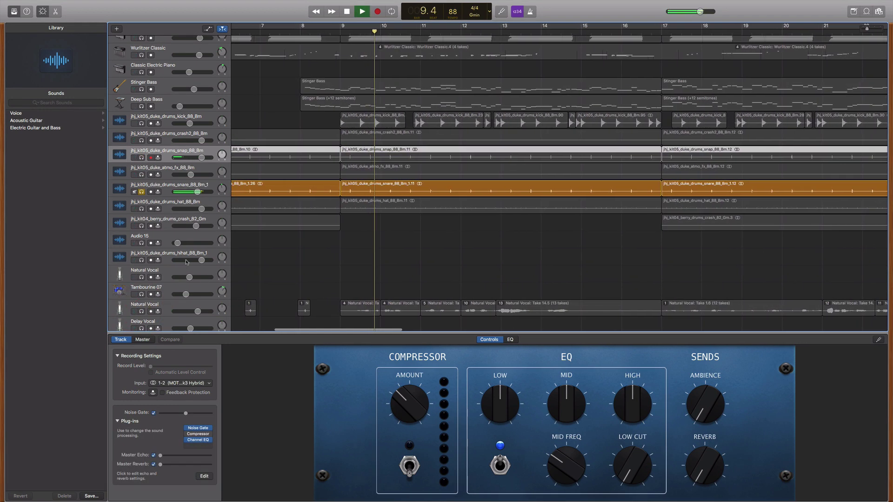
click(167, 195)
key(space)
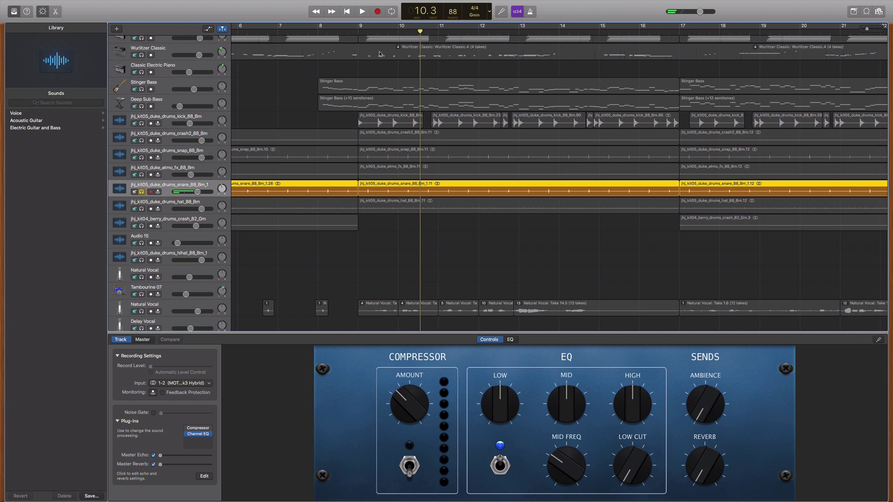
click(358, 26)
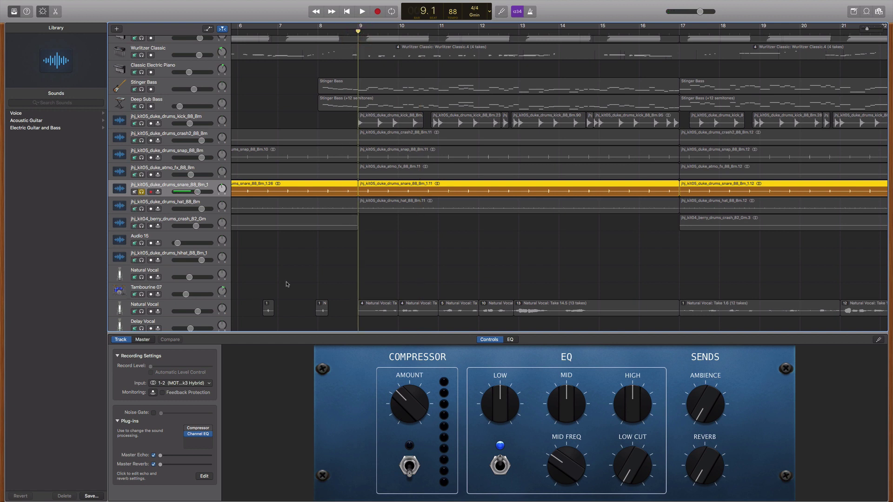
key(space)
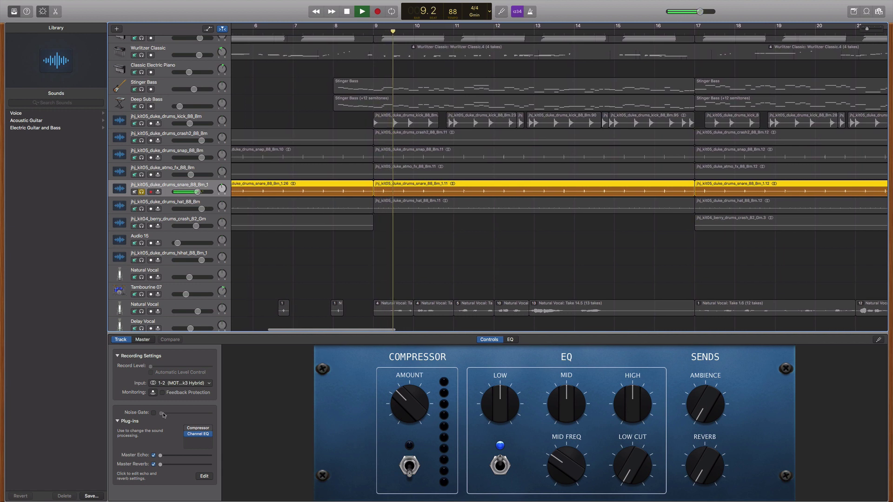
Turn on the snare's Noise Gate and set its threshold to about -48 dB while auditioning
key(space)
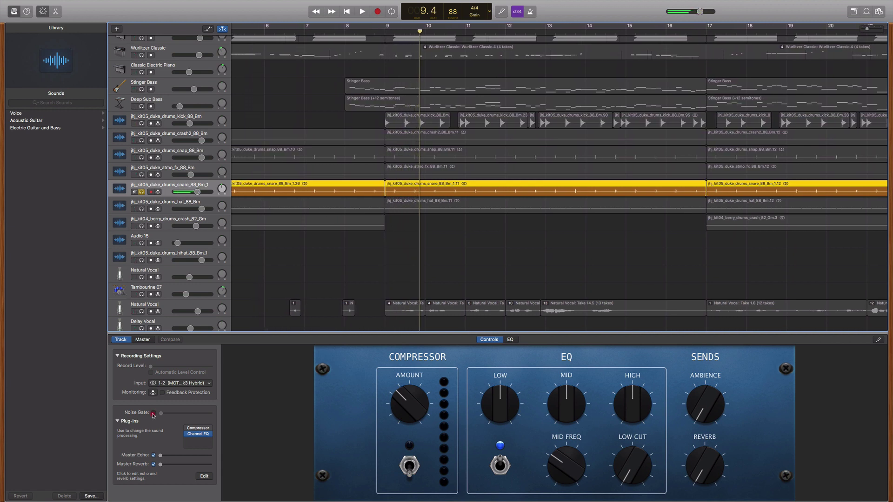
click(153, 413)
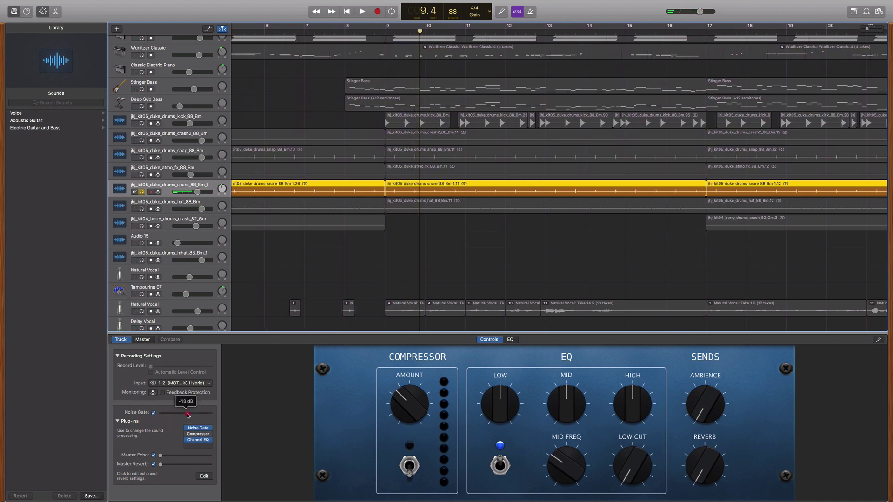
key(space)
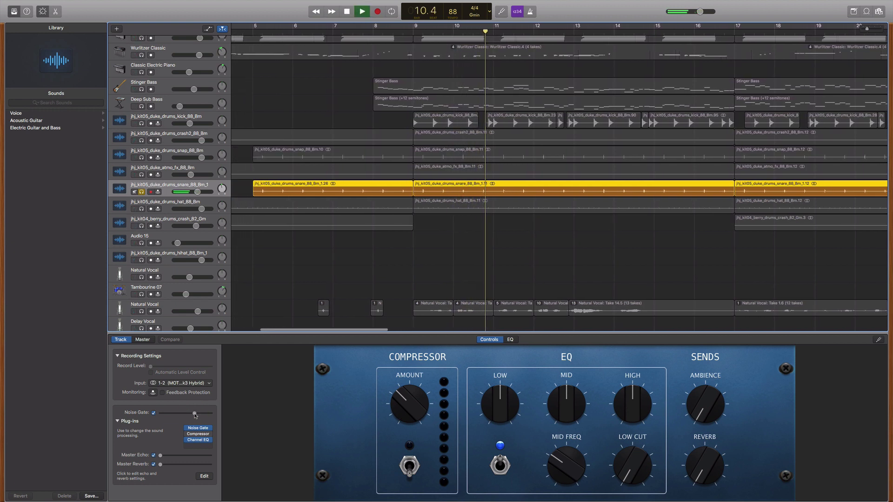
key(space)
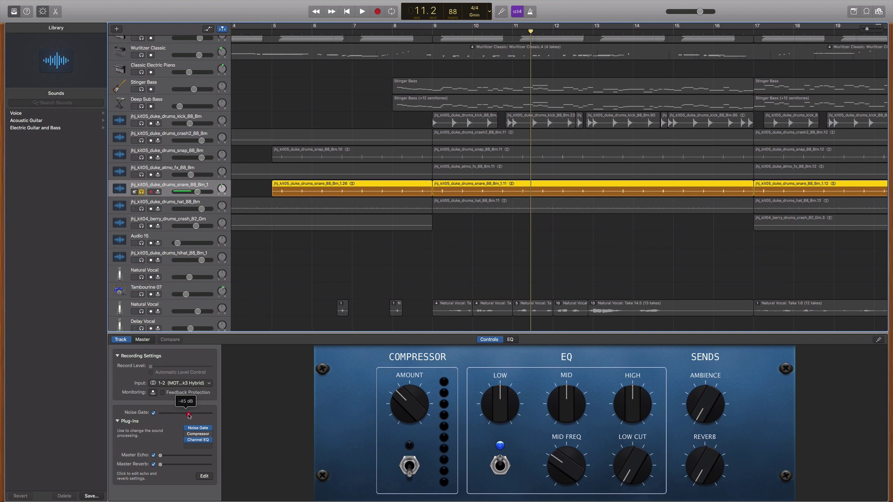
key(space)
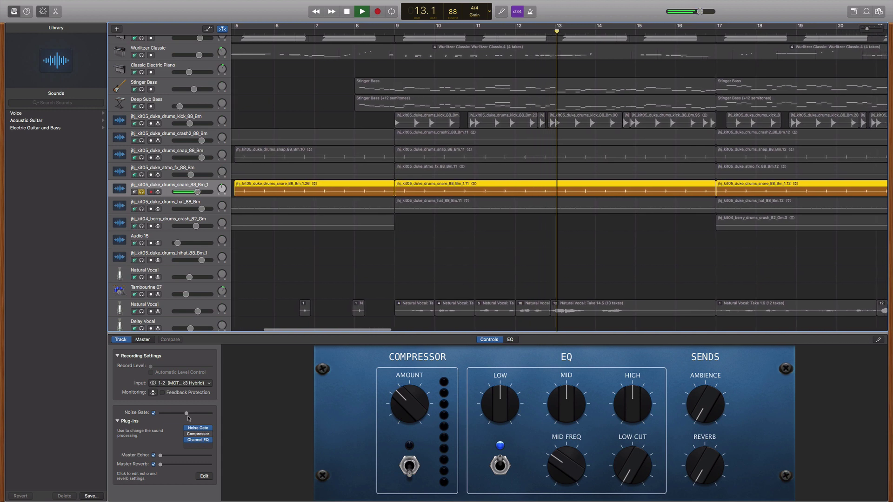
drag(187, 414, 186, 415)
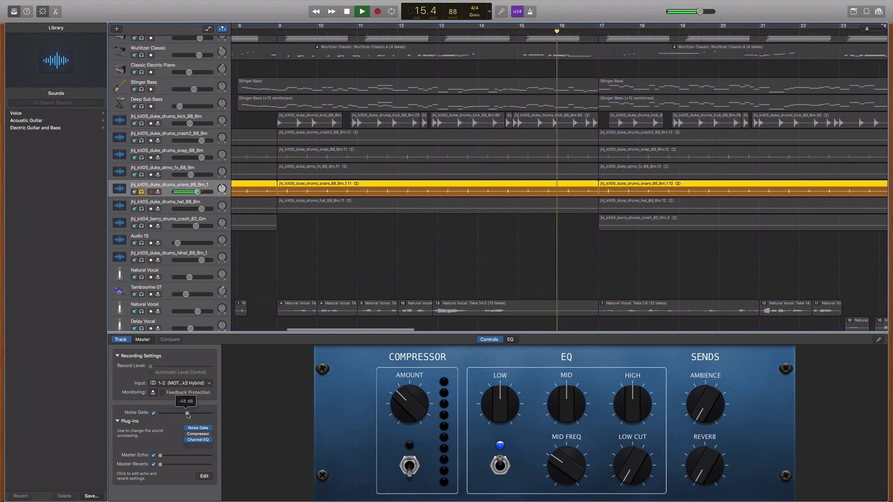
key(space)
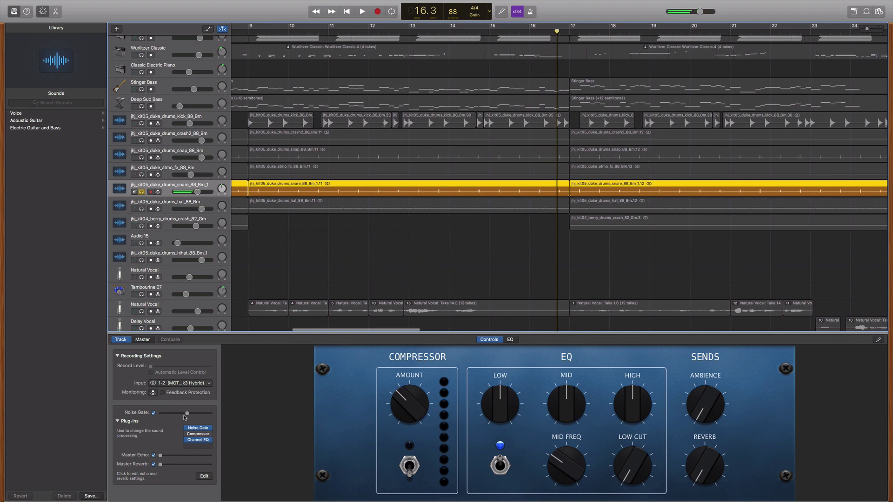